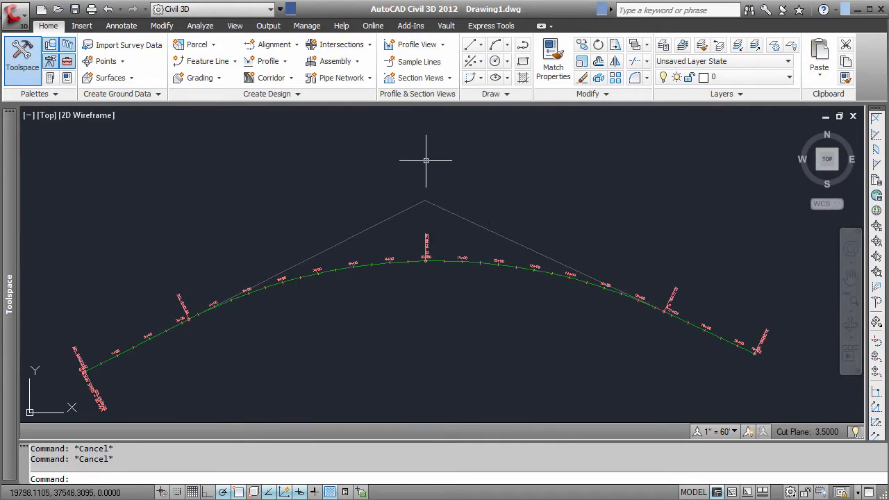
click(288, 62)
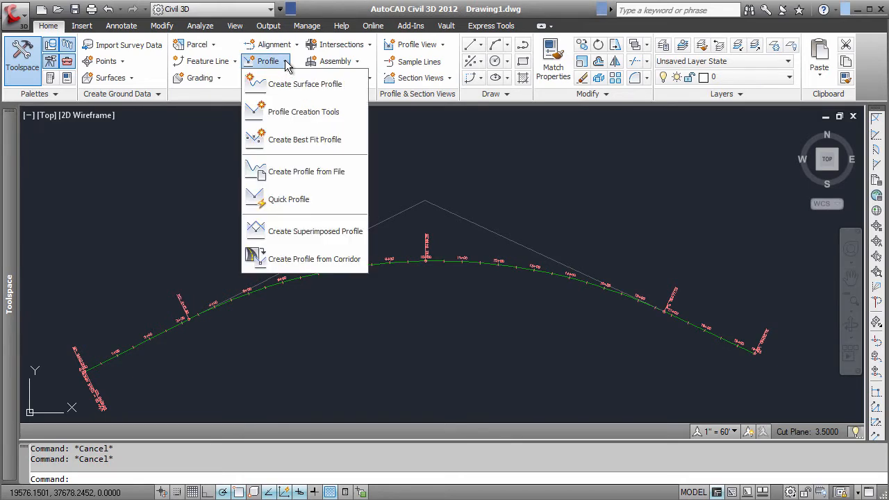
click(208, 161)
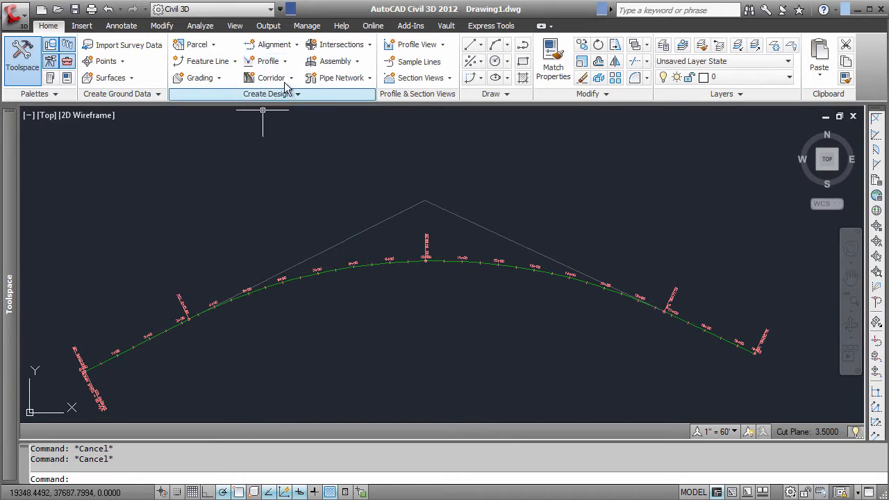
click(286, 62)
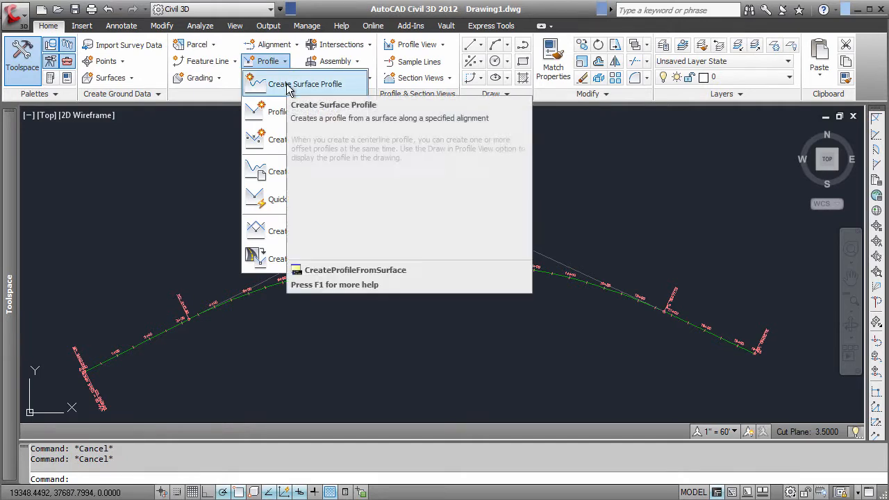
click(195, 166)
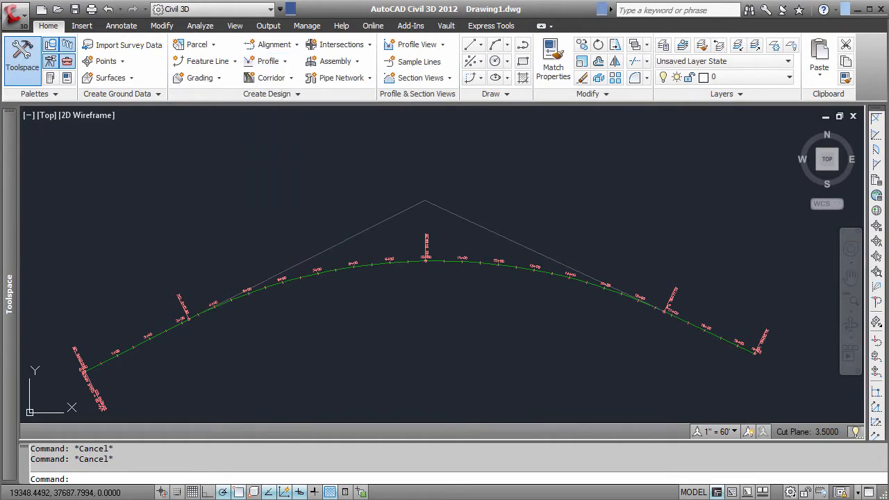
- Create a profile view for Alignment - (4) with the Major Grids and HGP style, placing its origin above the alignment's start
click(442, 46)
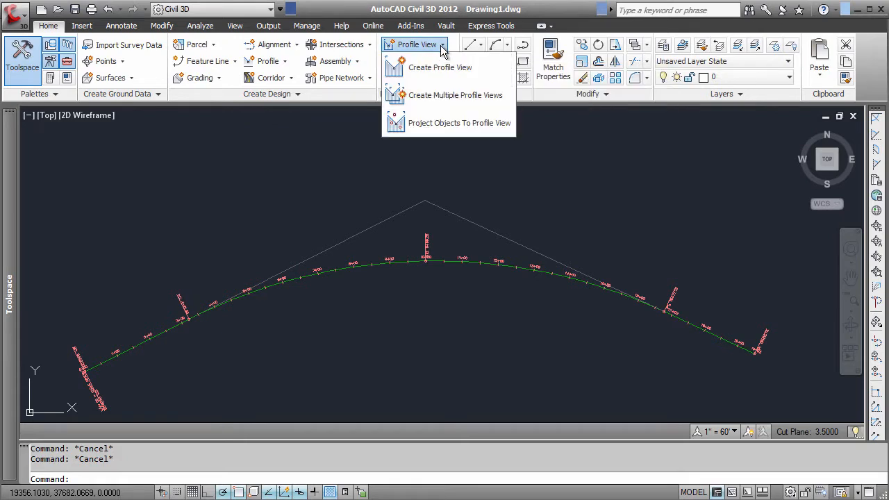
click(437, 68)
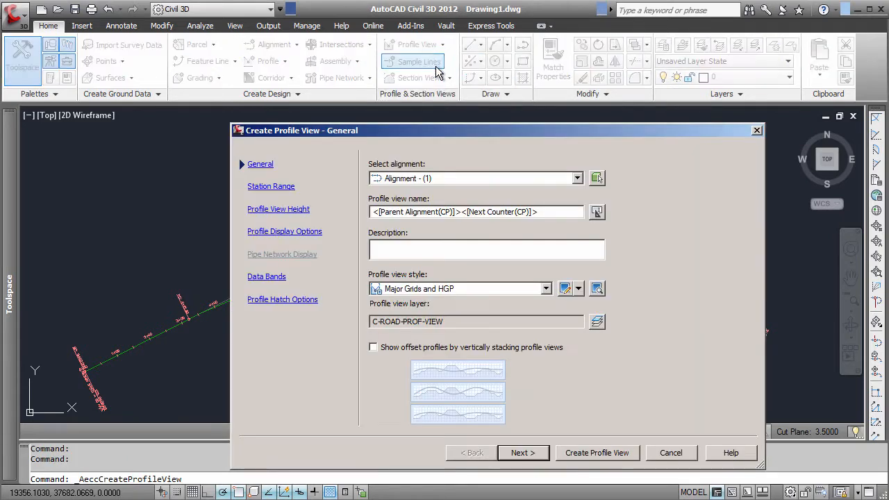
click(565, 178)
click(427, 202)
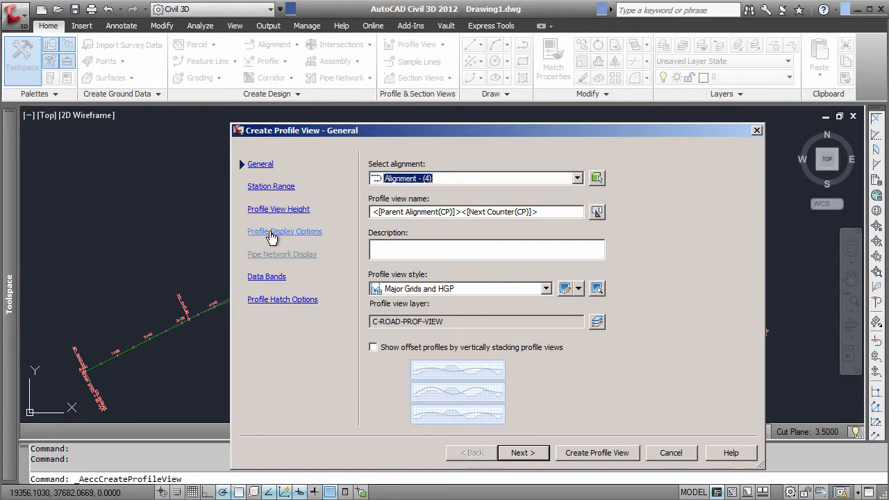
click(594, 453)
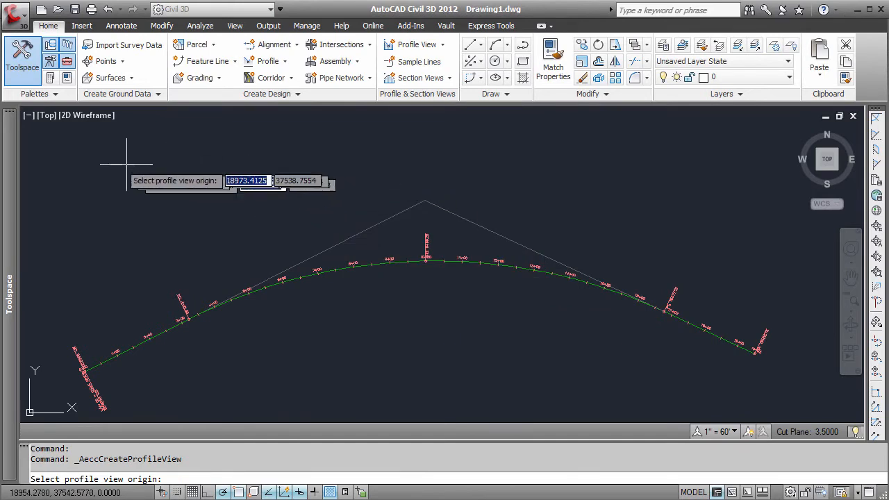
click(78, 152)
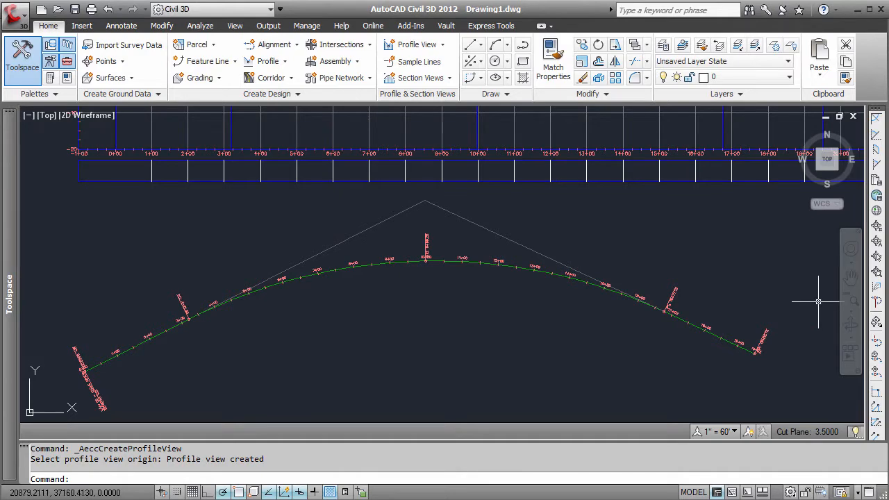
- View the whole drawing and examine the station and elevation grid at the beginning of the new profile view
click(853, 314)
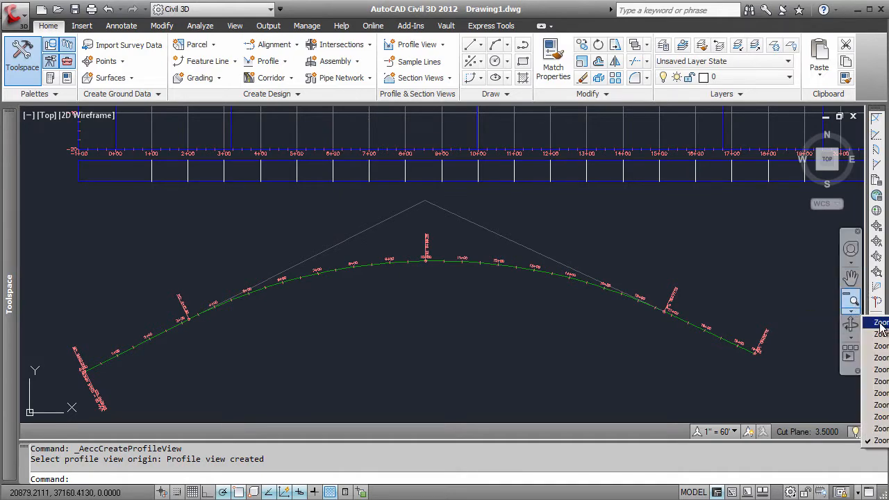
click(881, 324)
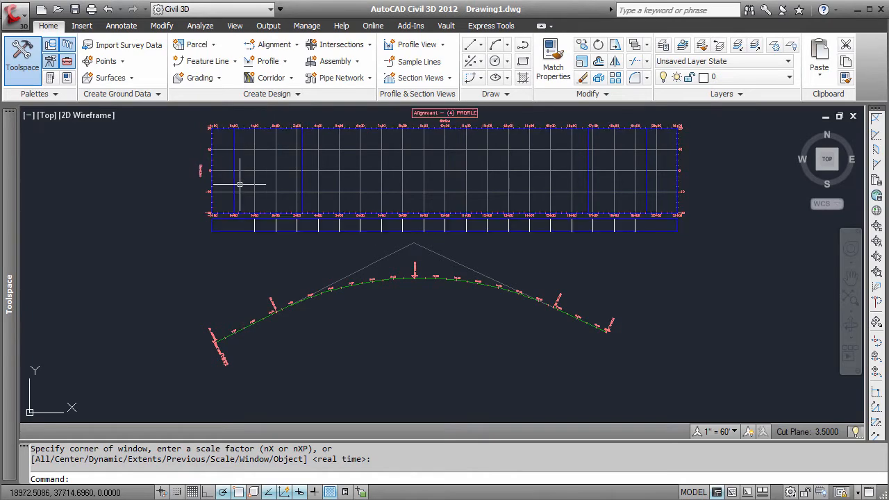
mouse_move(240, 185)
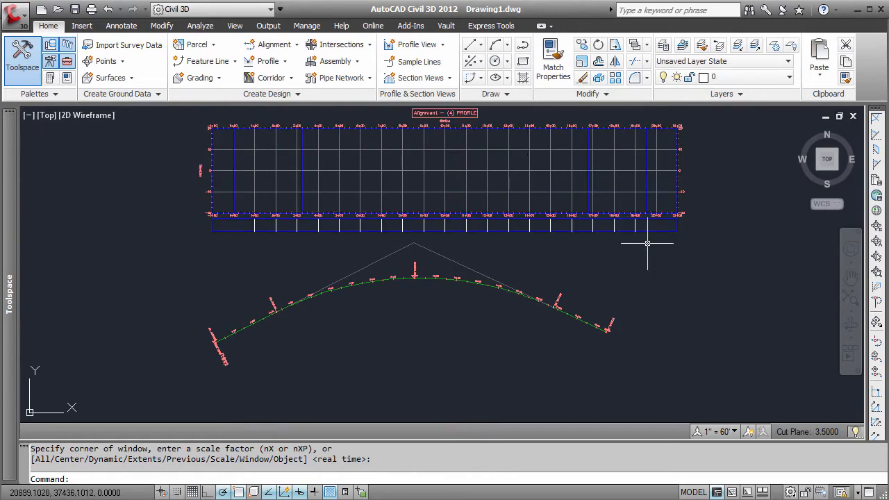
click(851, 310)
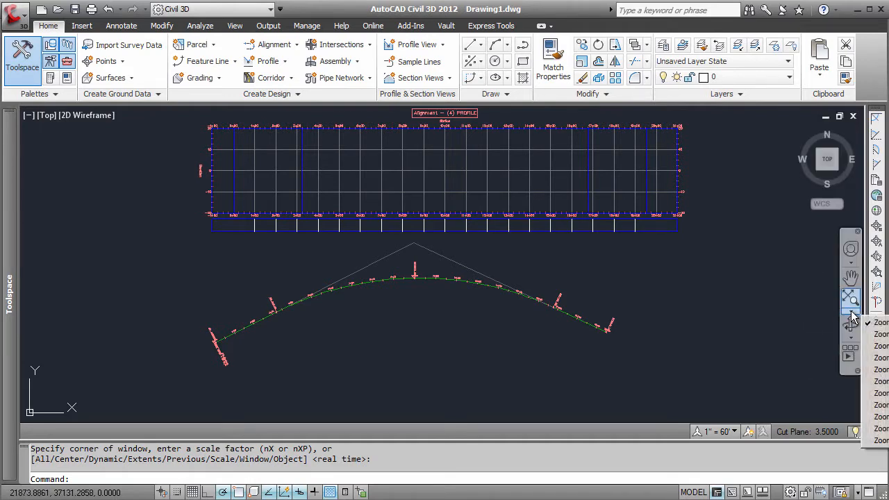
click(885, 335)
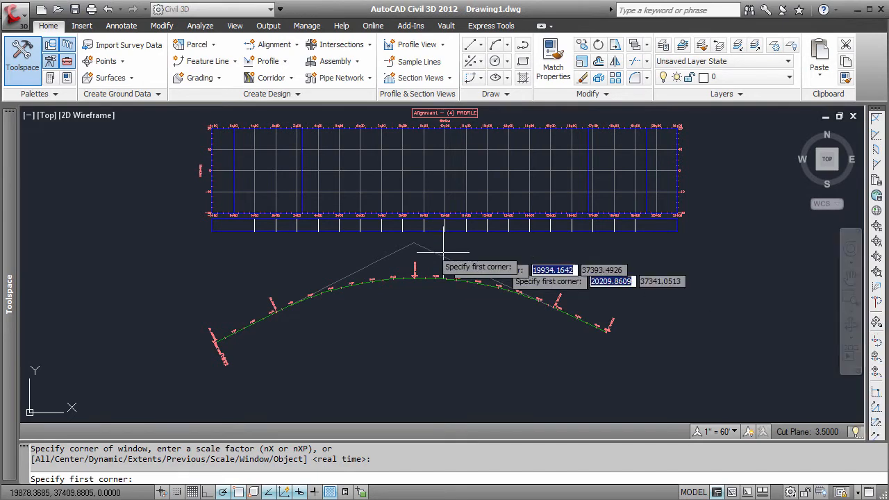
click(191, 117)
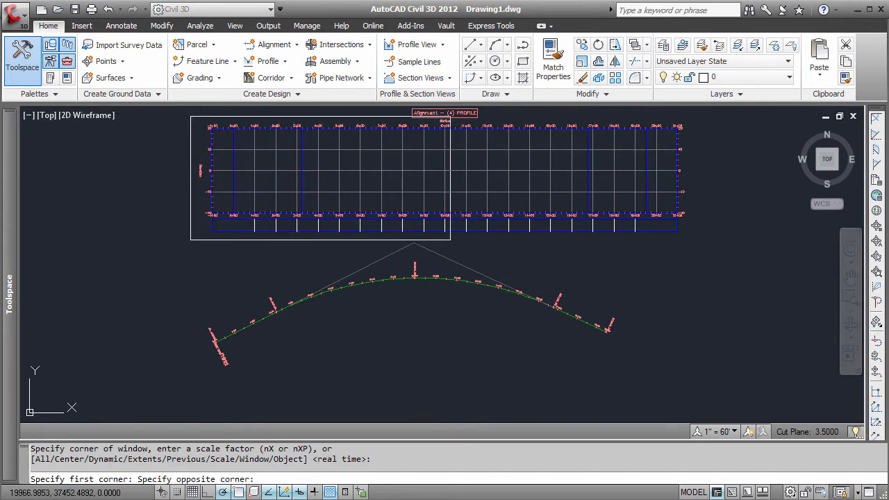
click(450, 240)
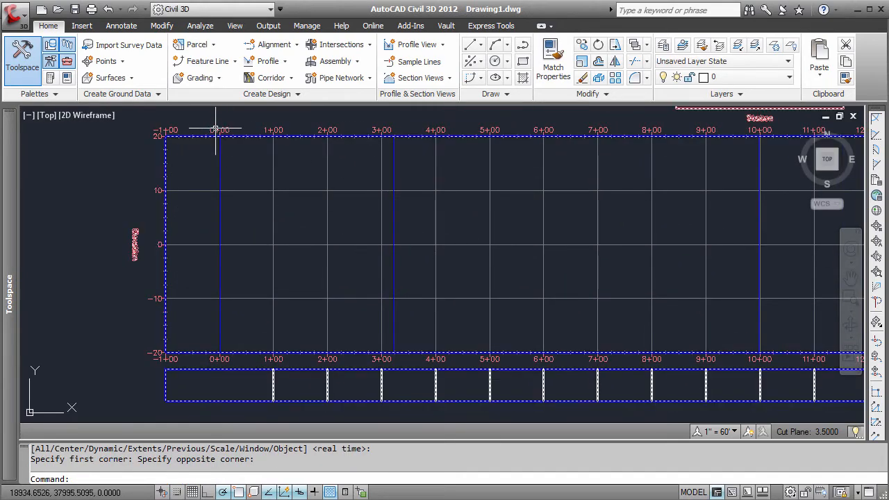
mouse_move(218, 131)
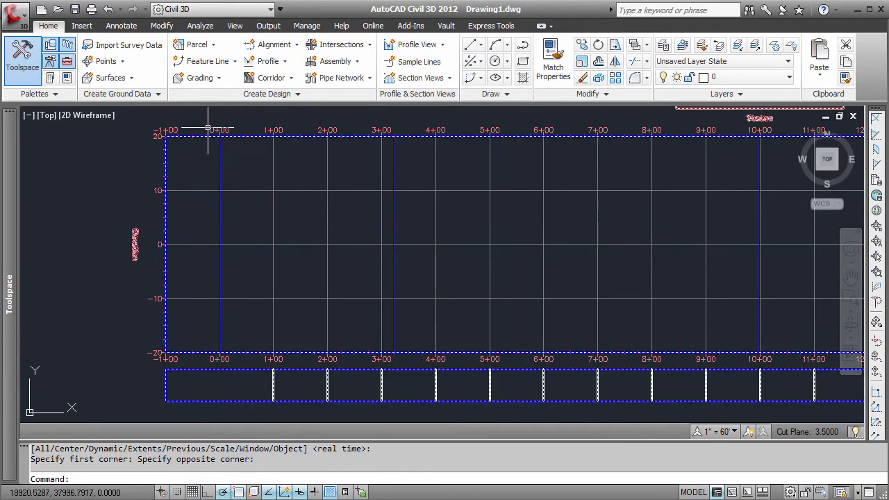
- Create a layout profile on the profile view with criteria-based design, the AASHTO 2001 Standard minimum K table and the Basic design check set
click(286, 62)
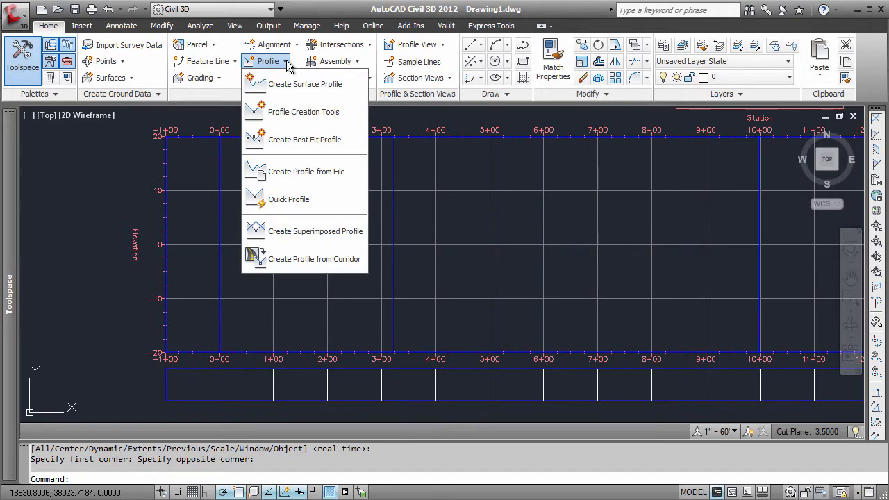
click(295, 113)
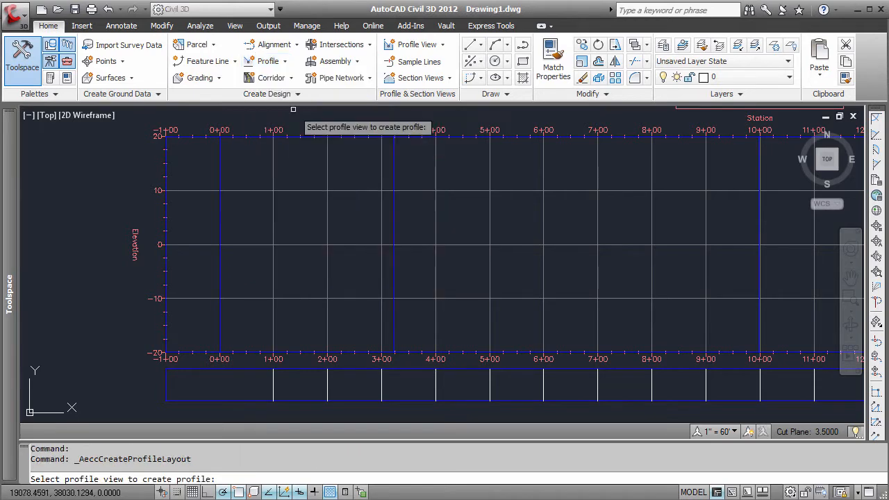
click(164, 161)
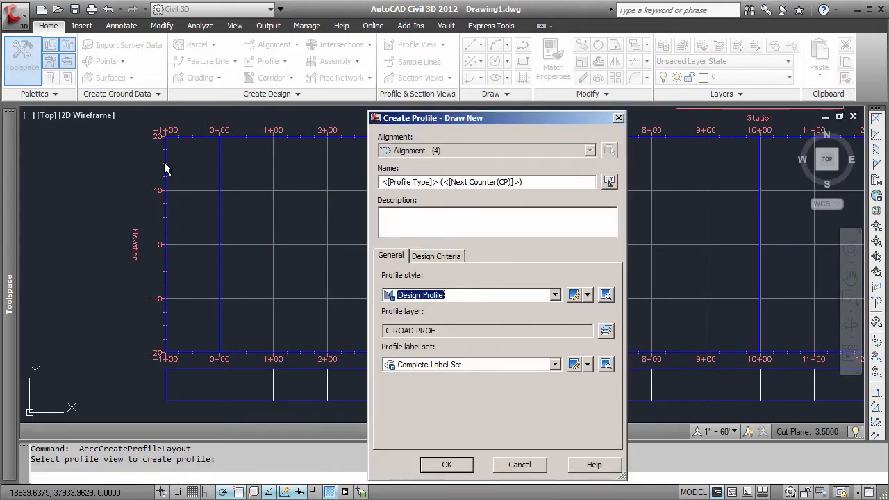
click(429, 259)
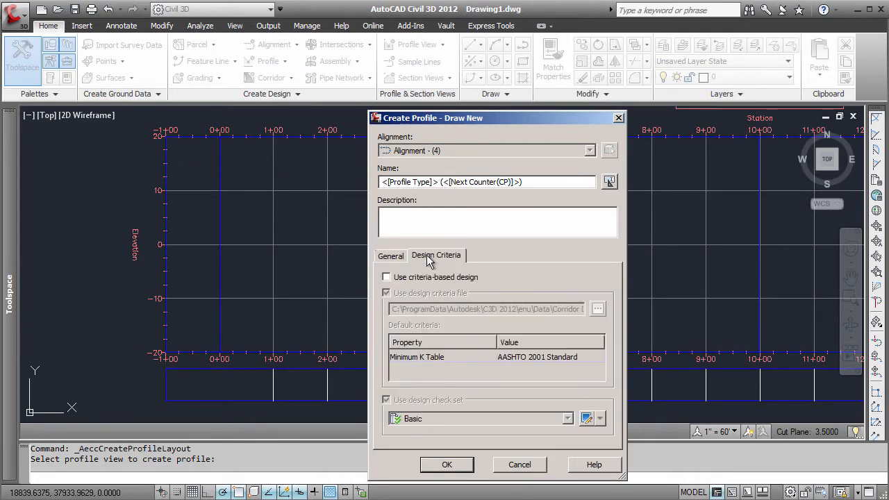
click(387, 277)
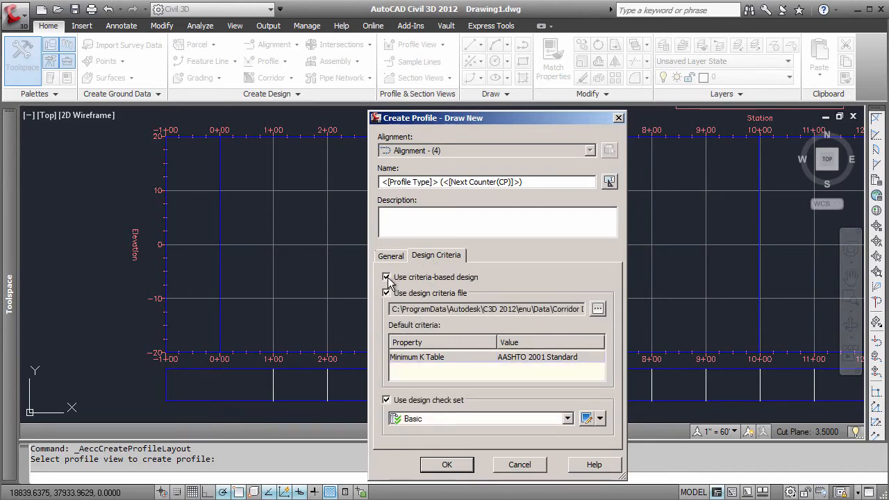
click(521, 360)
click(533, 360)
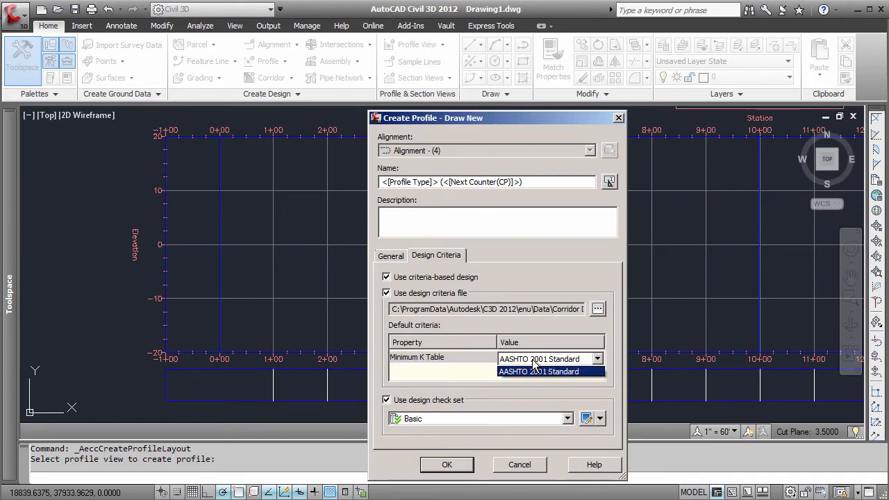
click(462, 374)
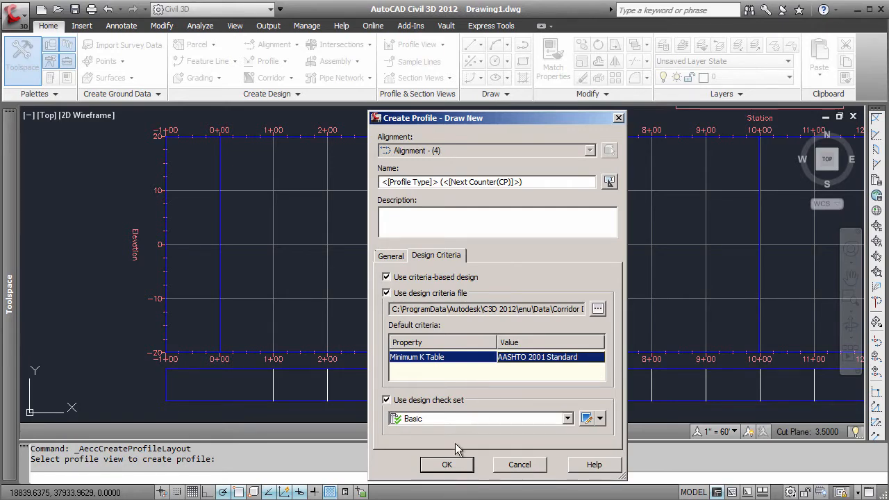
click(447, 465)
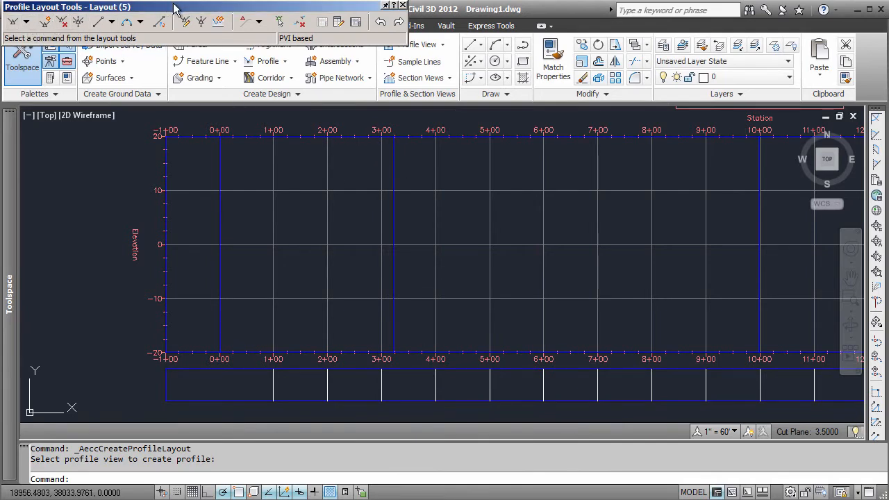
- Draw tangents with curves from station 0+00 at elevation 20 through about 1+83 at 20 and 7+14 at 13, ending near 10+69 at 13
drag(173, 8, 202, 47)
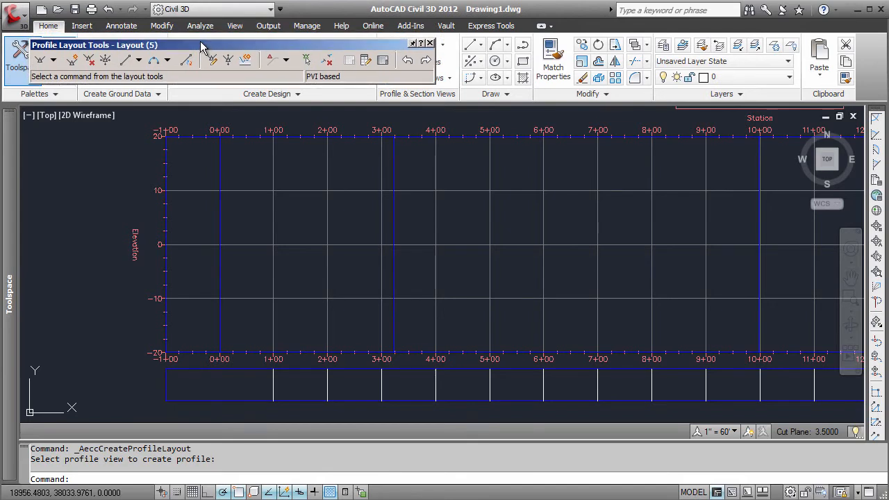
click(53, 60)
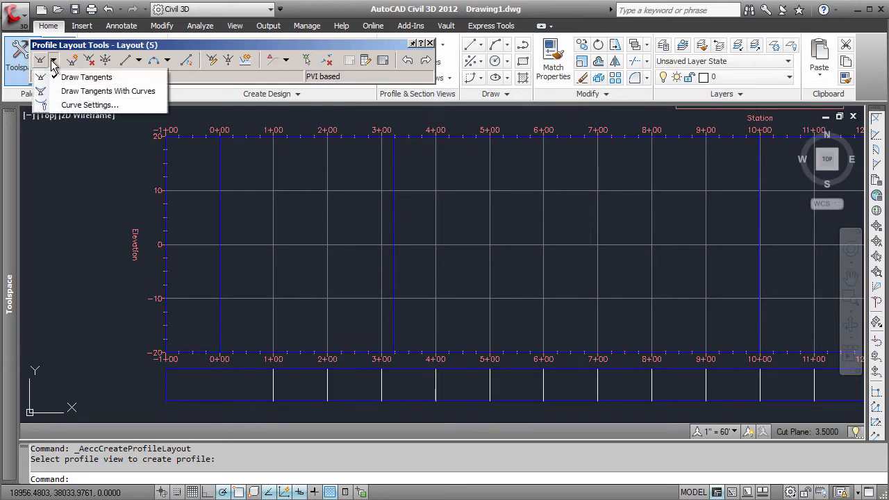
click(87, 93)
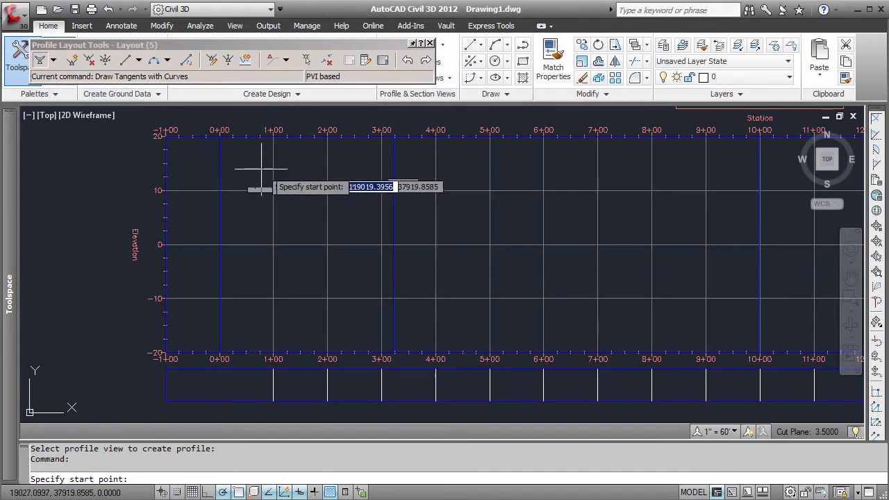
click(220, 136)
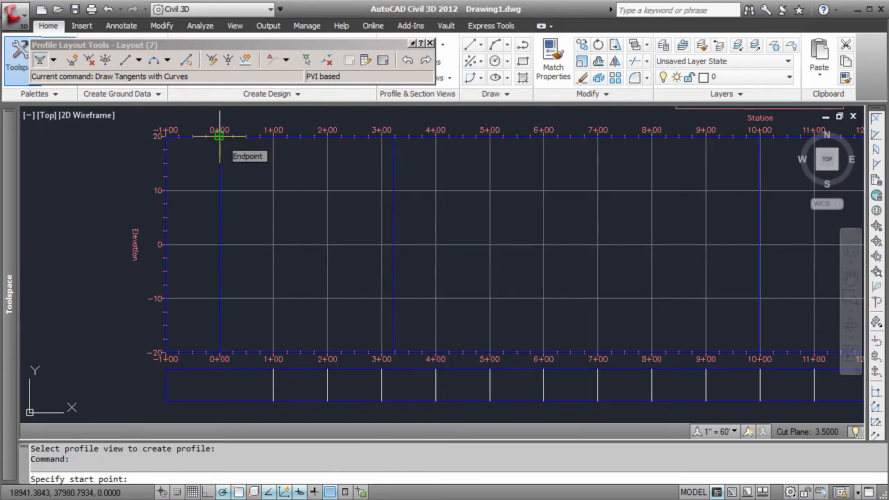
click(220, 136)
click(318, 137)
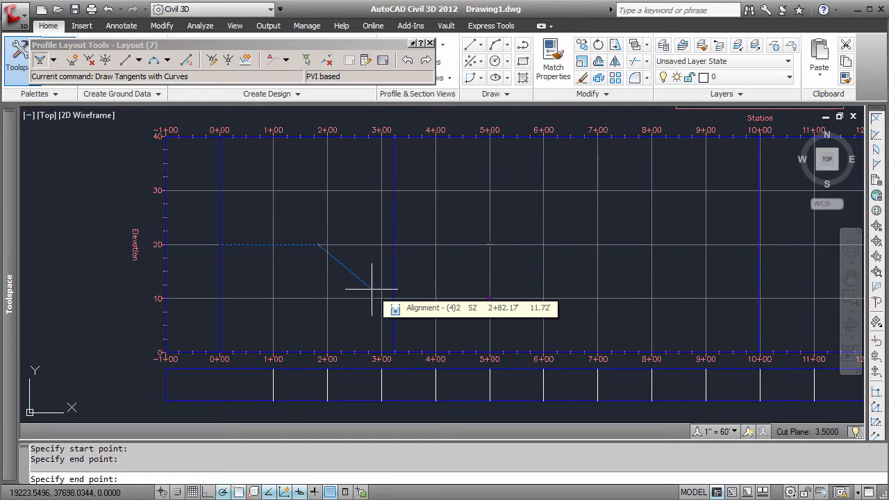
click(605, 282)
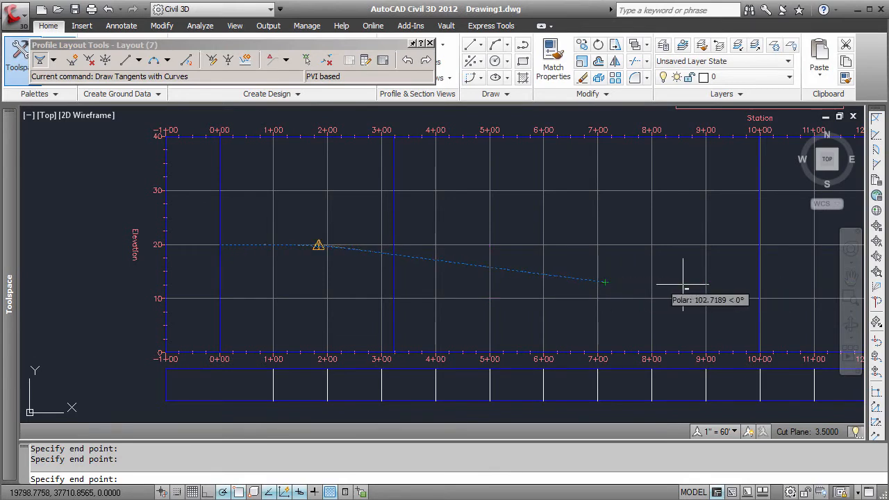
click(799, 282)
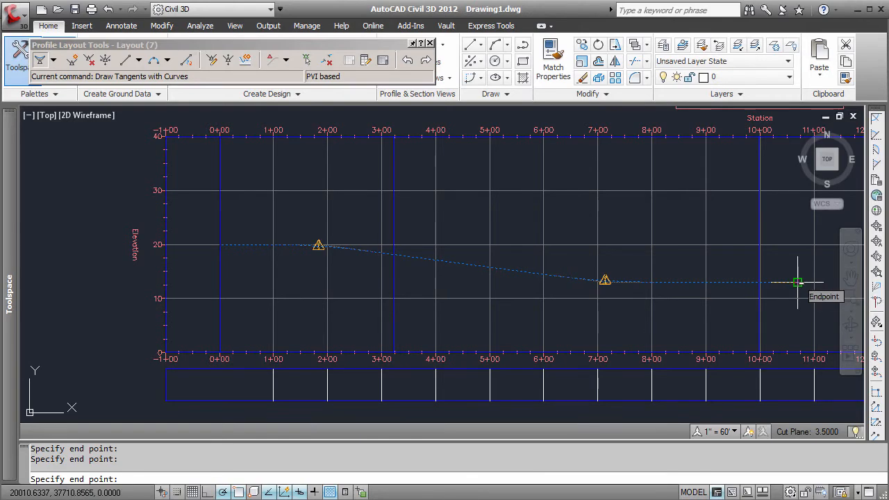
key(Escape)
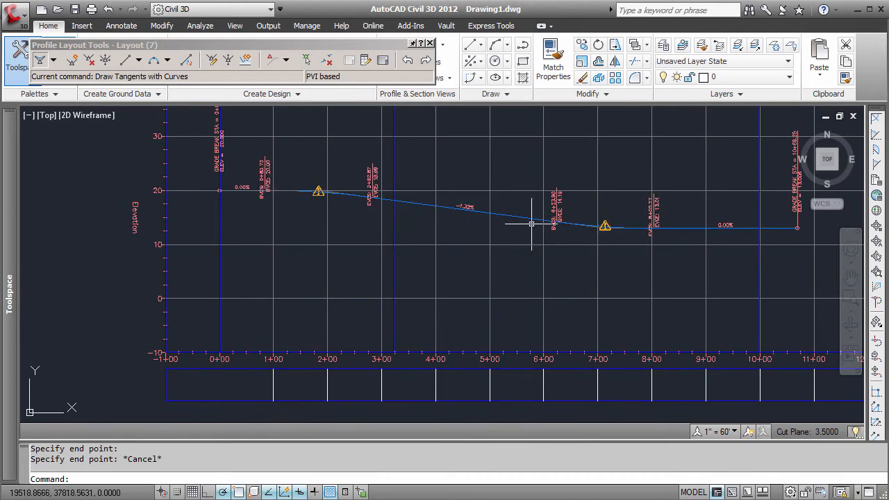
- Examine the design profile's entity table, widening it to check the crest curve's length and K value, and close it
mouse_move(532, 224)
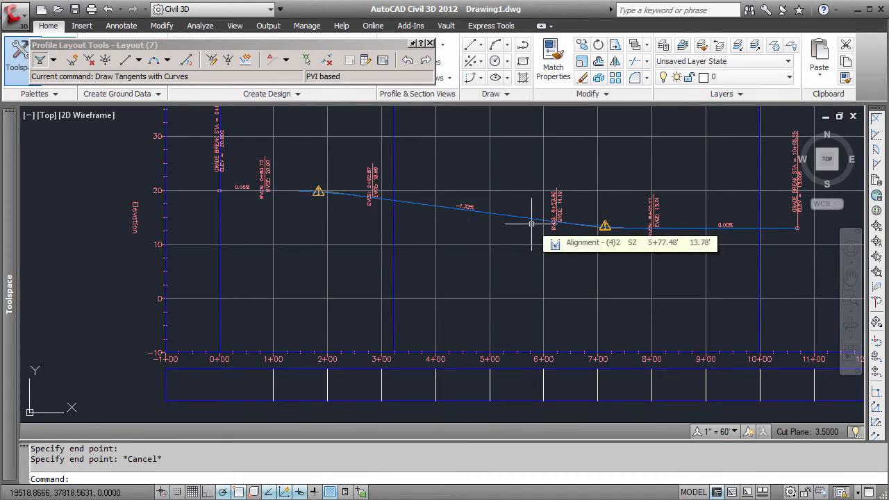
click(851, 277)
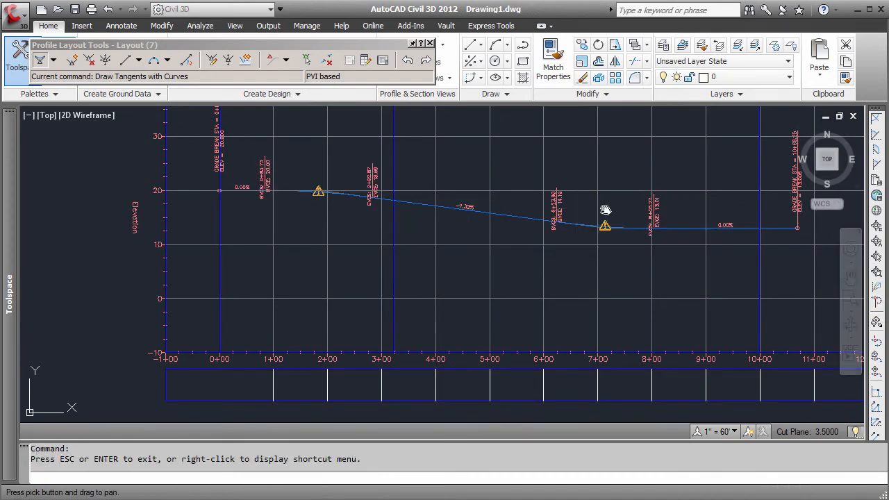
drag(567, 178, 568, 204)
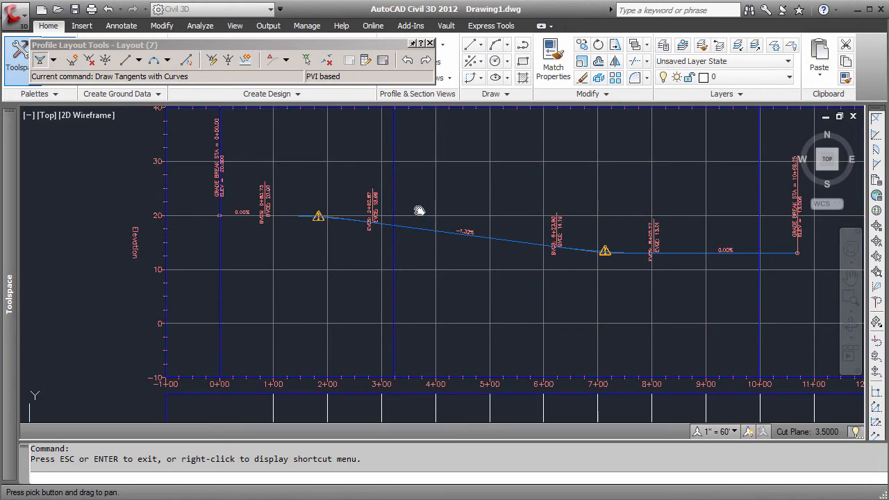
click(383, 60)
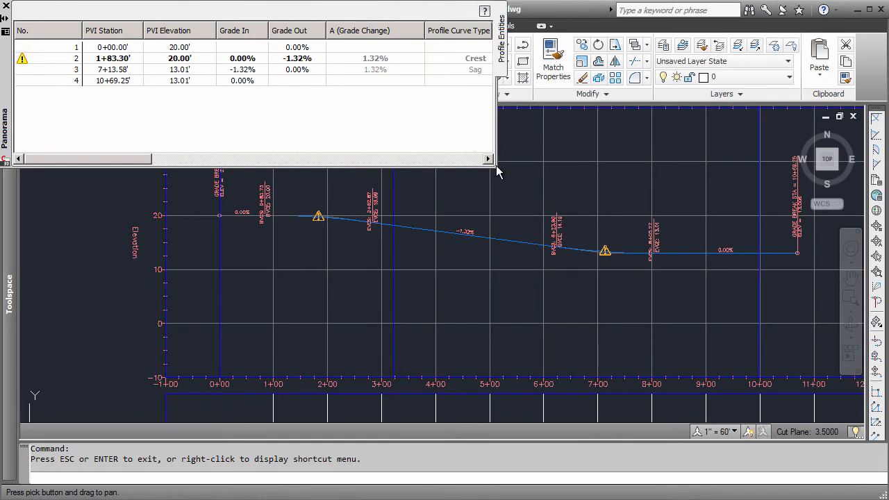
drag(496, 167, 742, 229)
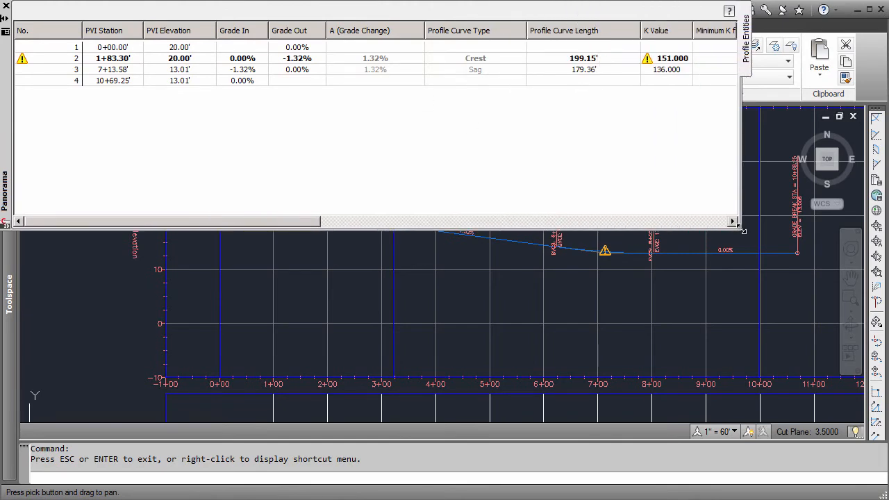
click(680, 61)
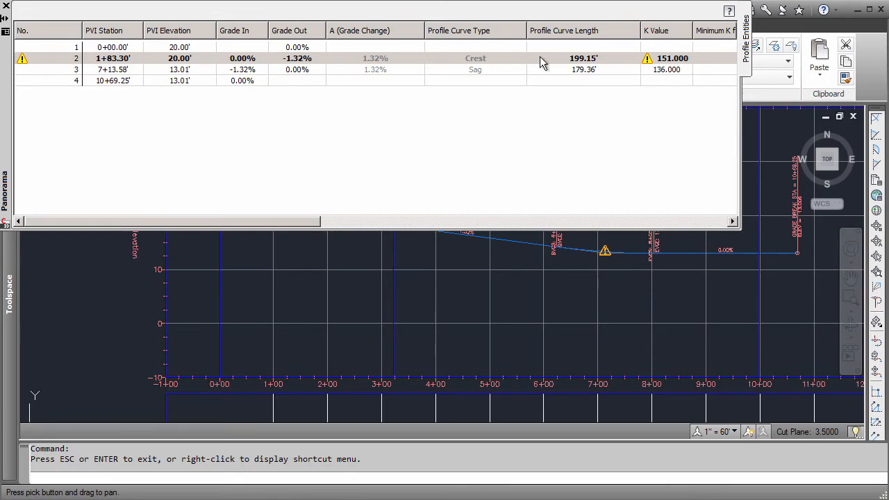
click(6, 6)
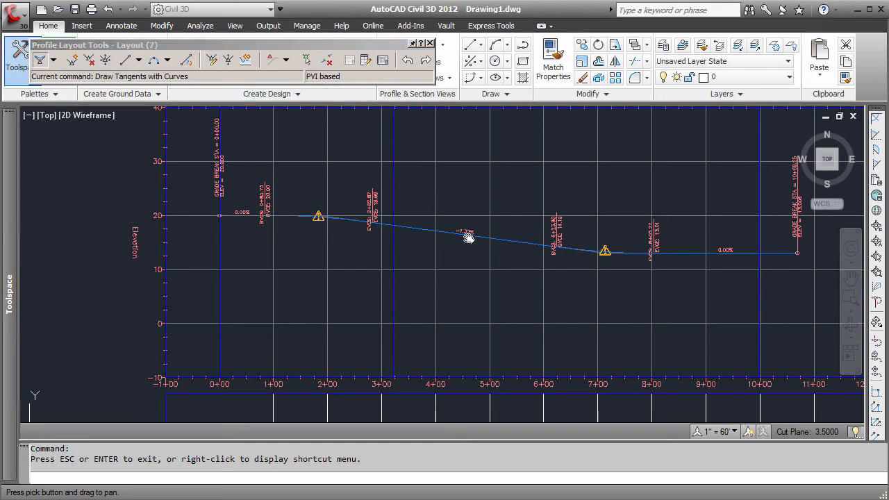
key(Escape)
- Close the profile layout tools, then select the design profile and reopen its geometry for editing
click(513, 242)
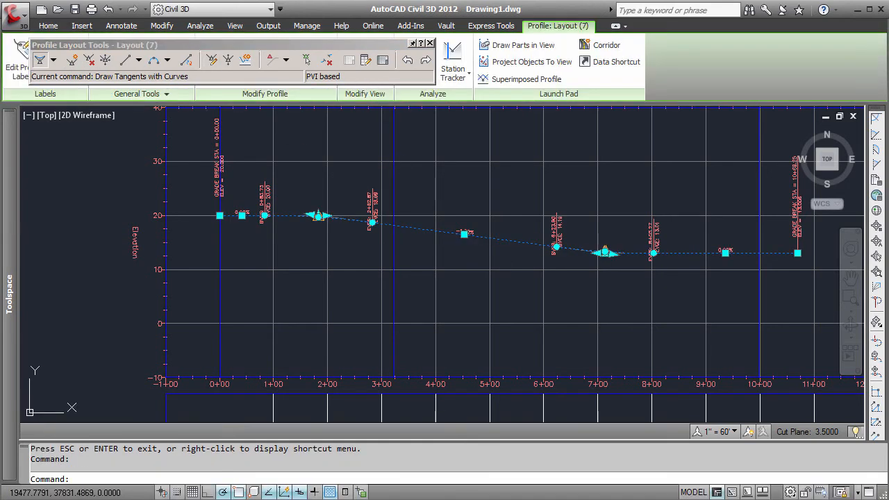
click(431, 44)
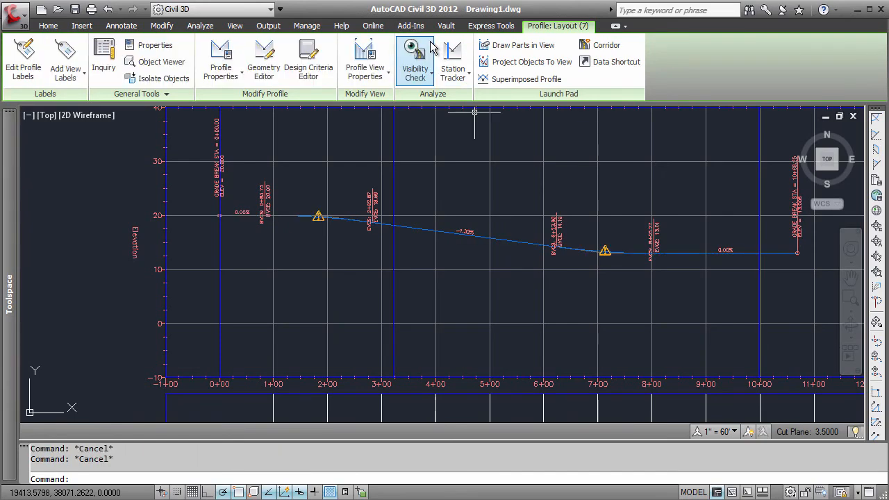
click(424, 228)
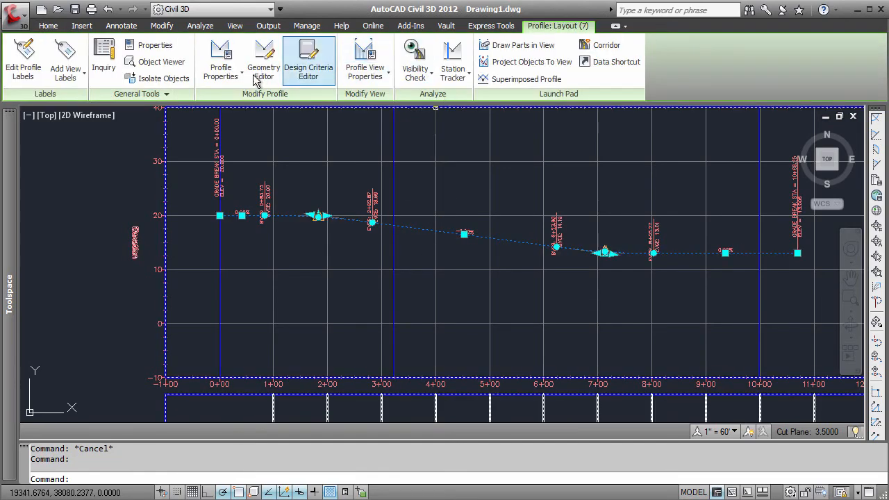
click(264, 70)
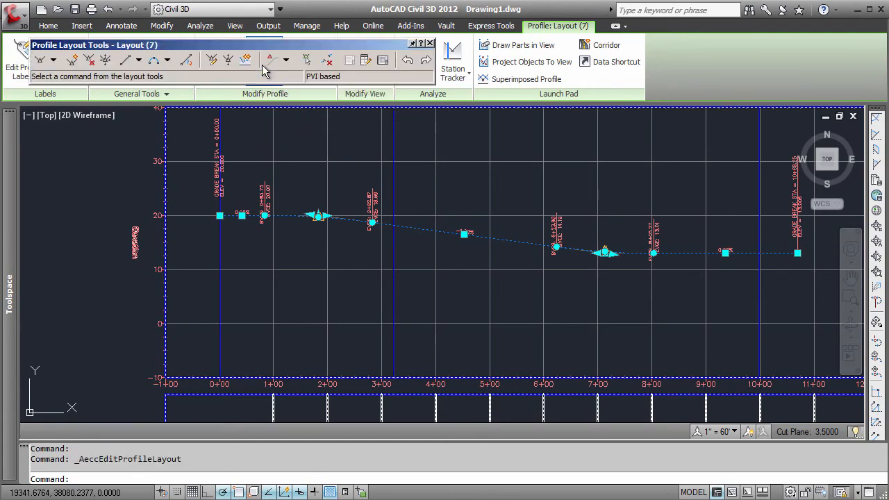